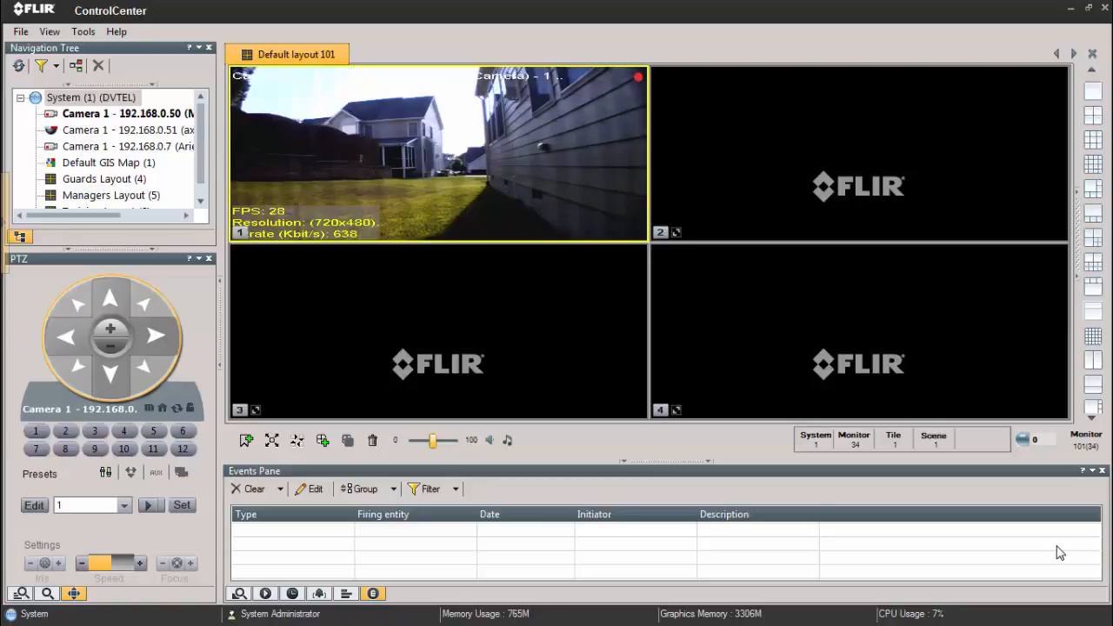
Pause an instant replay of the live camera in tile 1 and move its timeline playback position to about 5:47:33 PM.
mouse_move(524, 231)
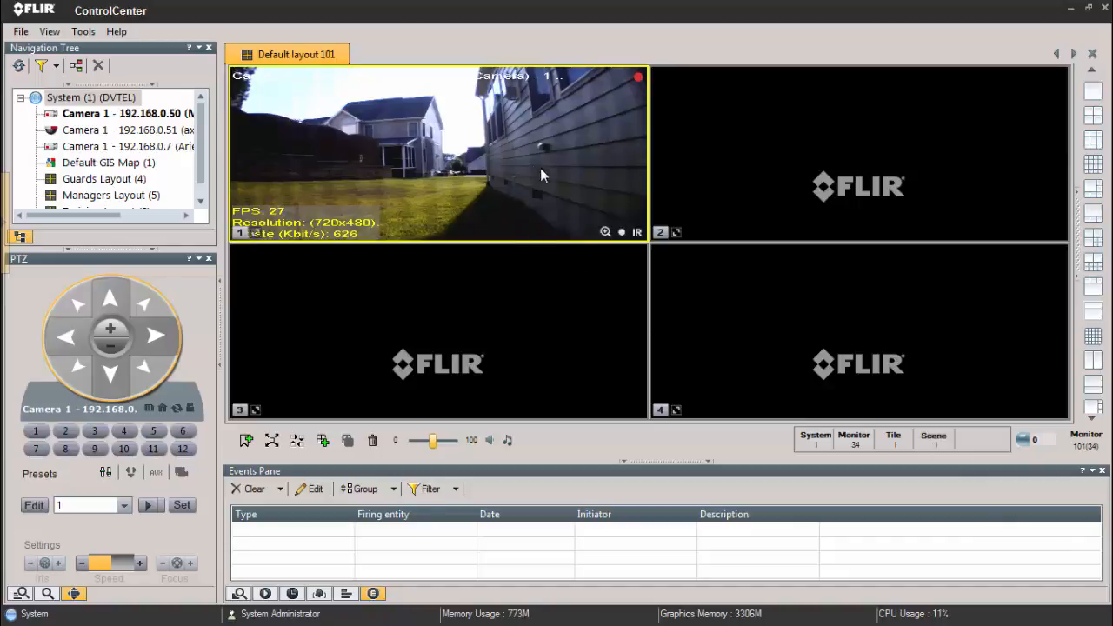
click(636, 232)
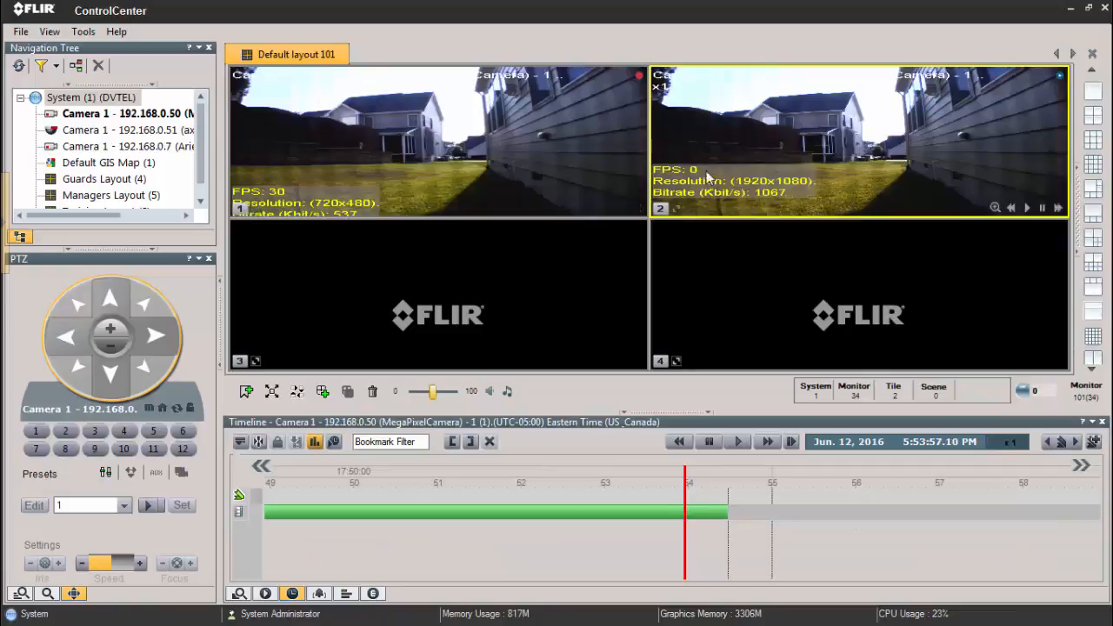
click(710, 434)
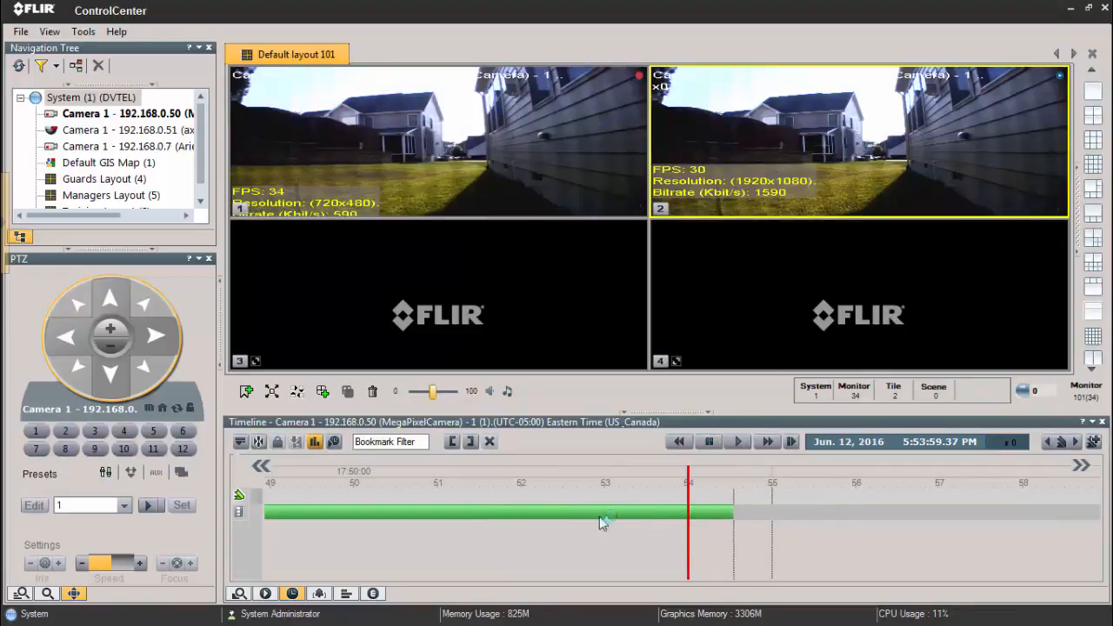
drag(623, 466, 674, 471)
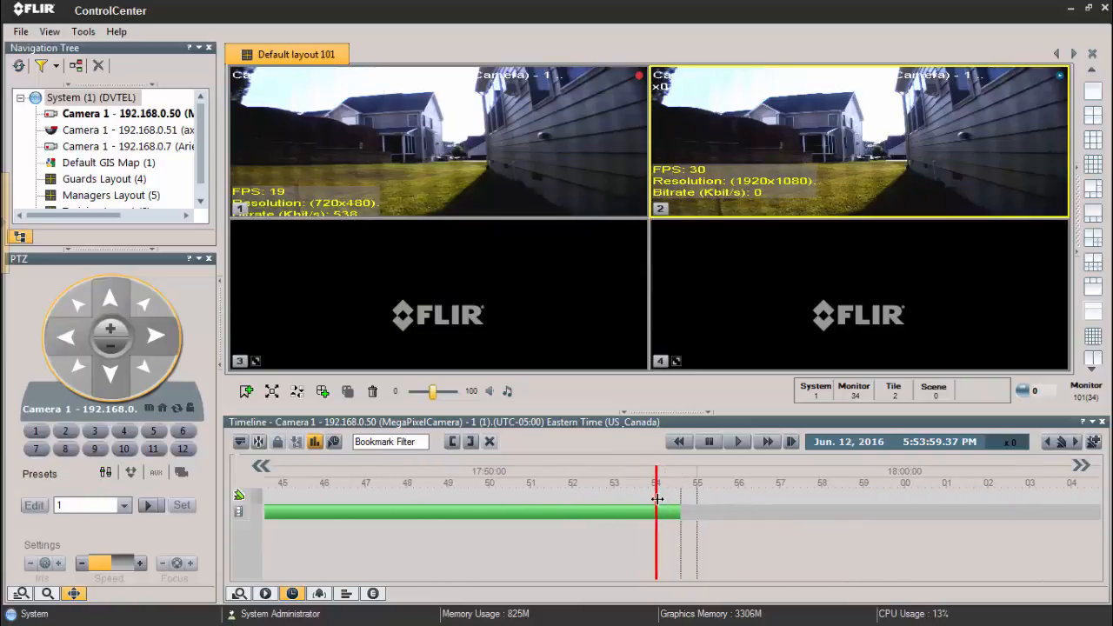
drag(656, 507, 391, 514)
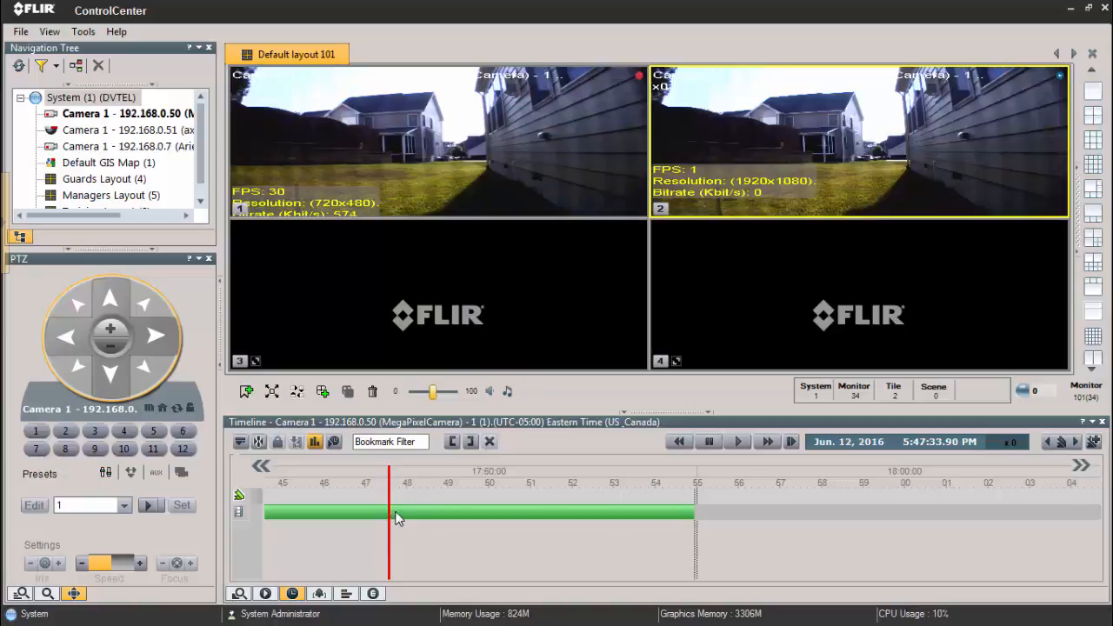
Add a bookmark named "Bad Guy" at the current playback position, checking its details before saving.
click(1093, 441)
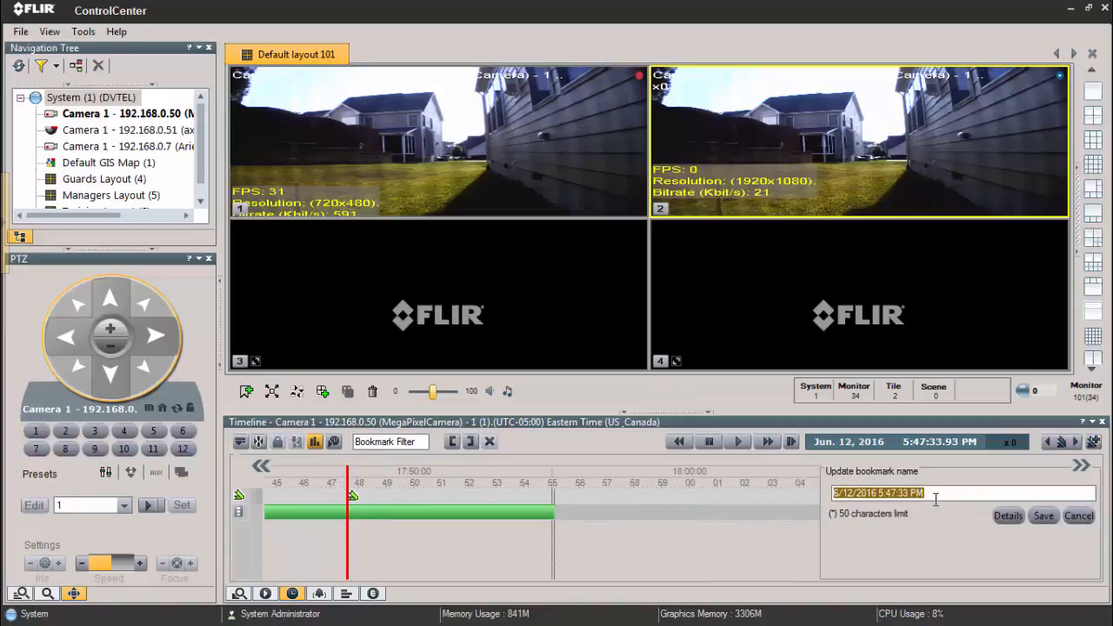
text(Bad Guy)
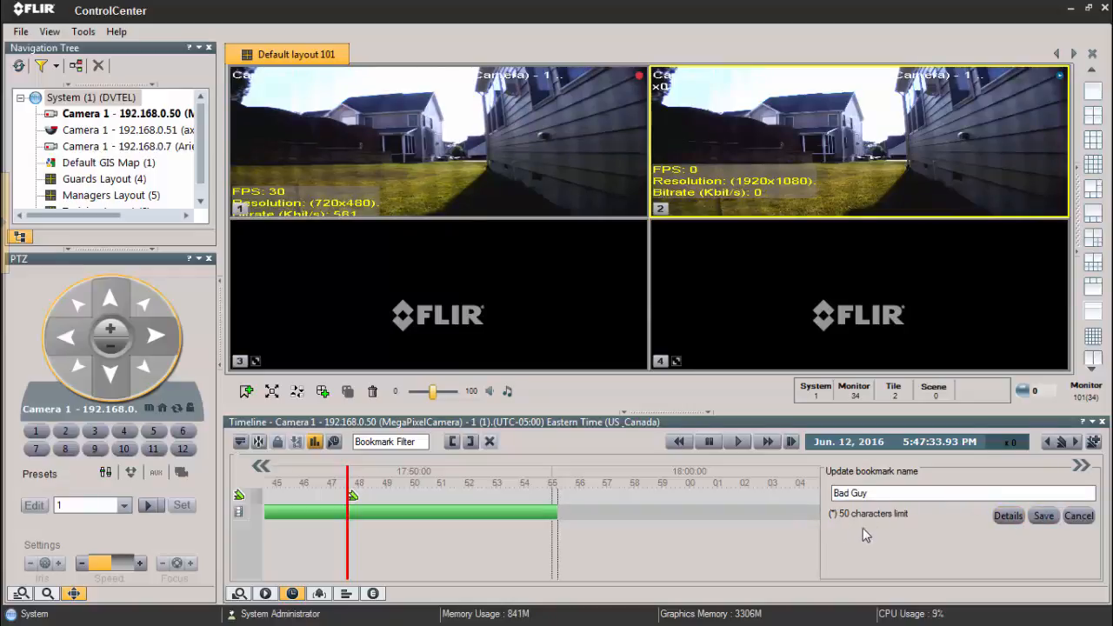
click(1010, 517)
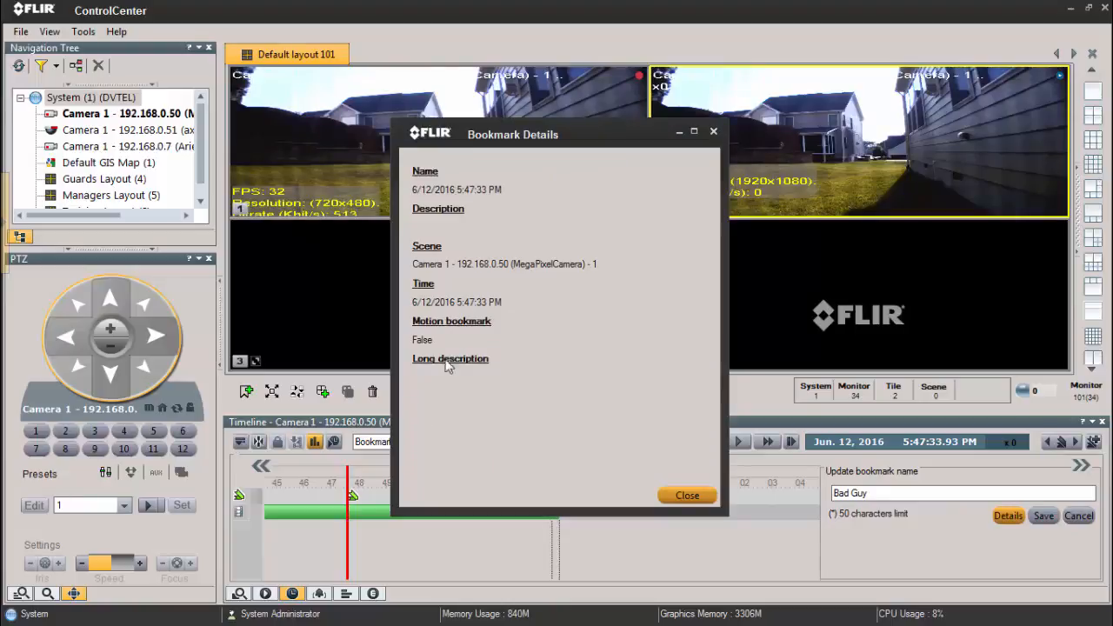
click(705, 494)
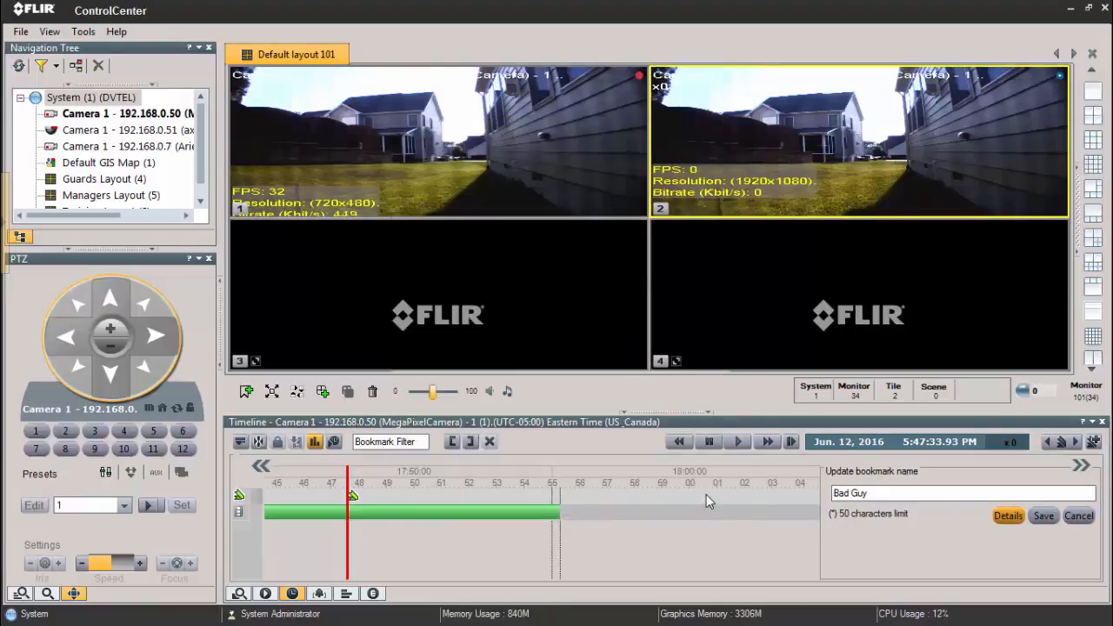
click(1050, 515)
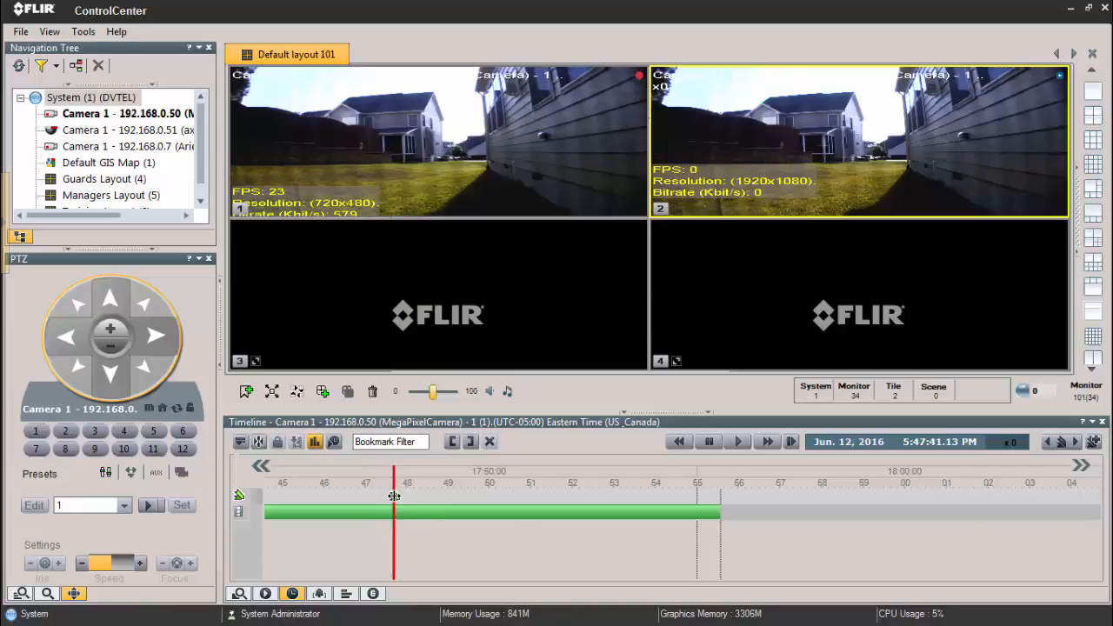
Rename the "Bad Guy" bookmark on the timeline to "Nothing To See Here" and save it.
double_click(395, 497)
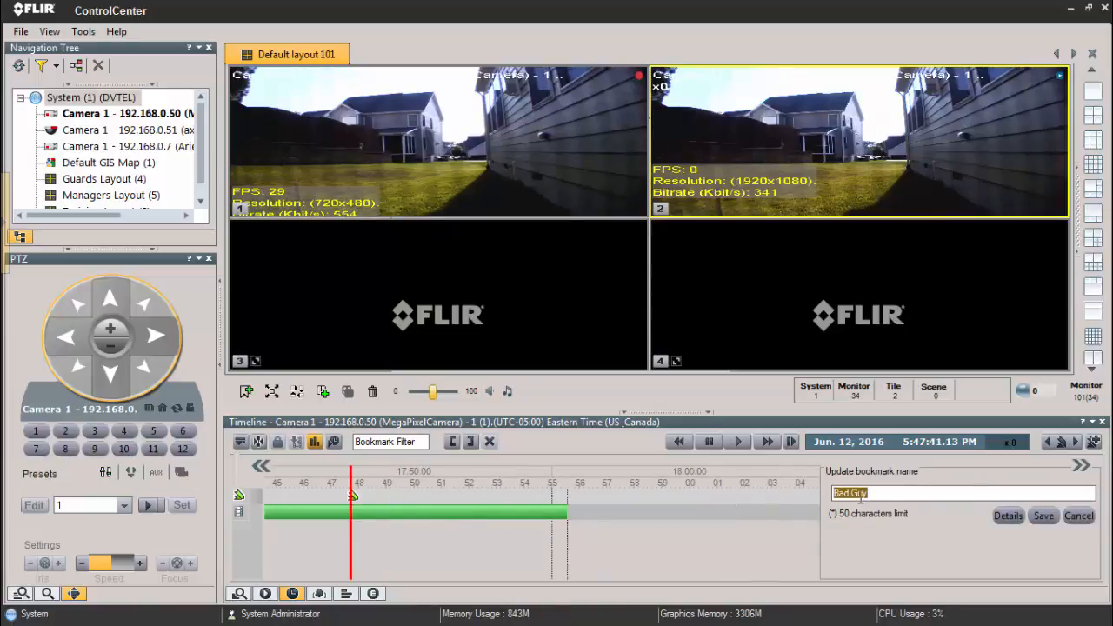
text(Nothing)
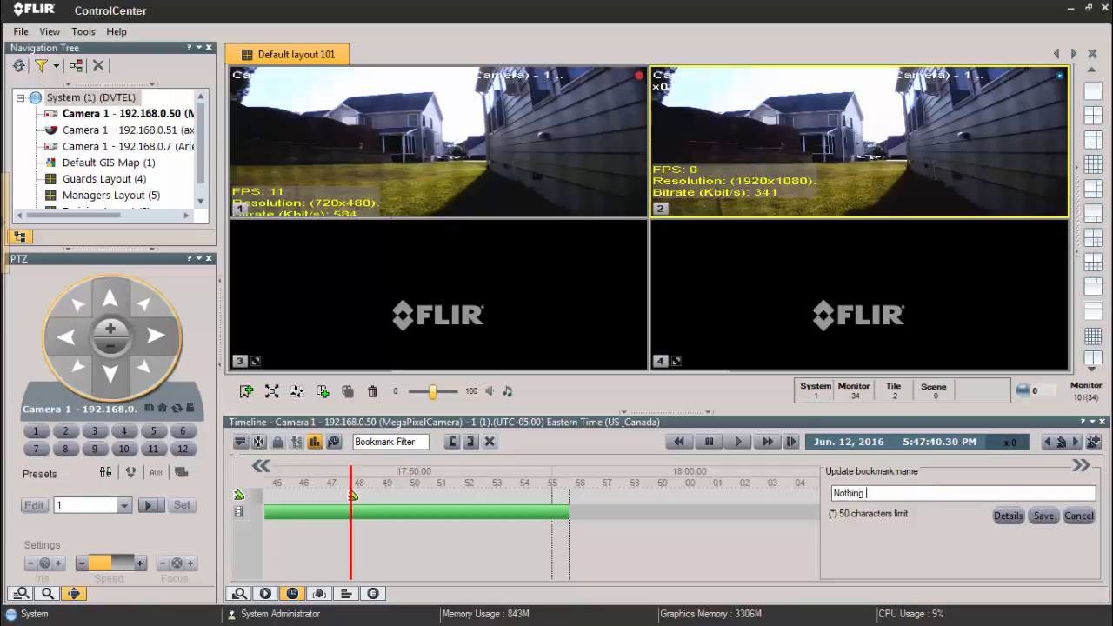
text( To See Here)
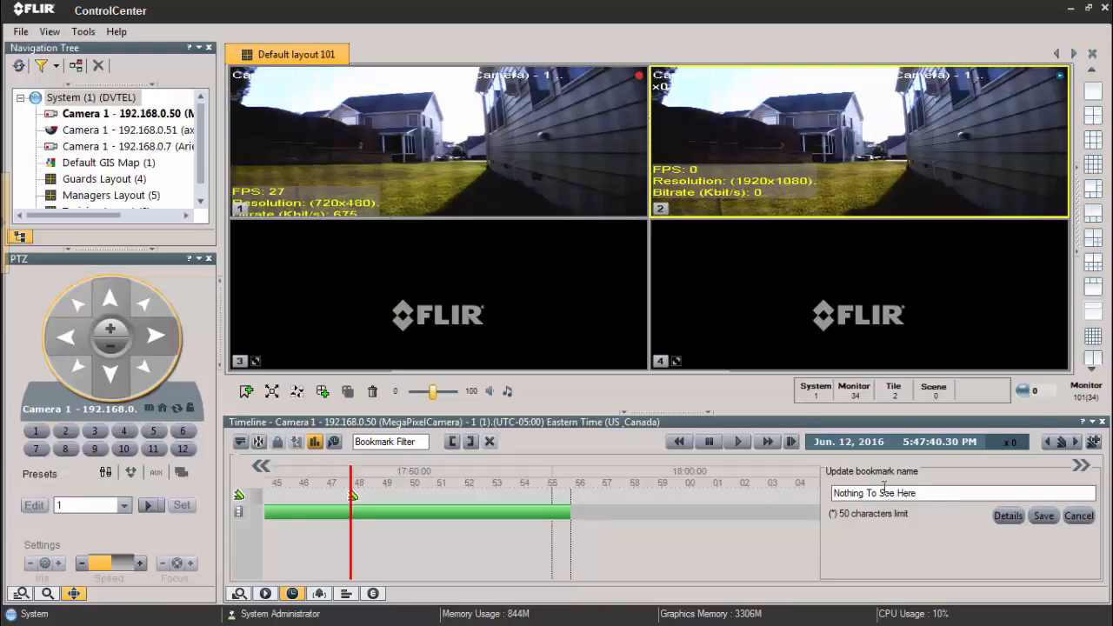
click(1043, 517)
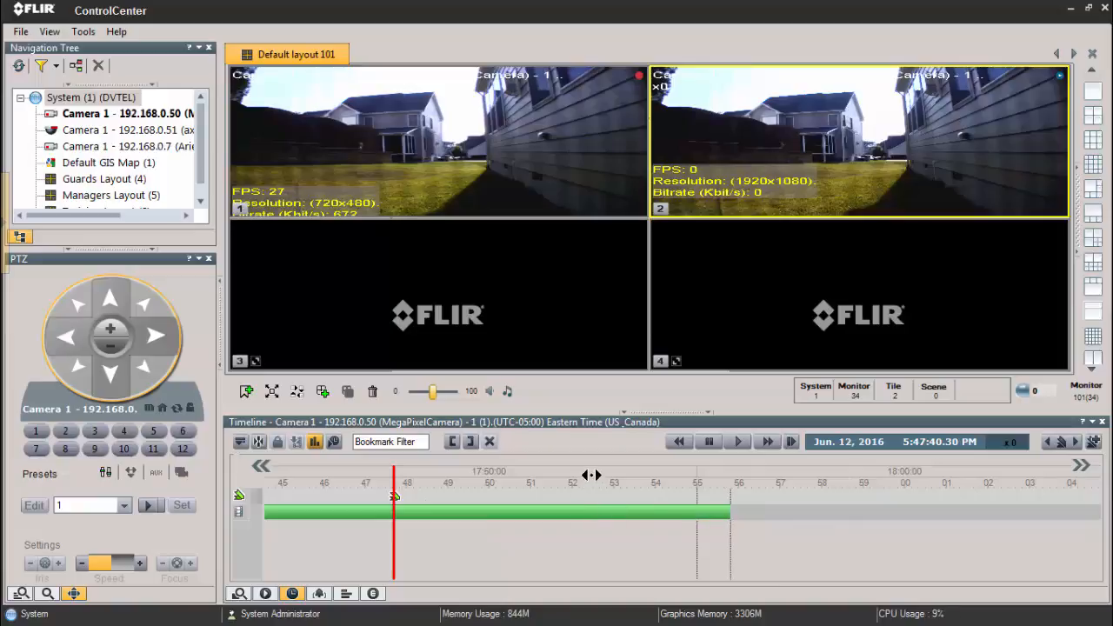
Step back through the earlier bookmarks on the timeline, check their names, and return forward to the "Nothing To See Here" bookmark.
click(260, 467)
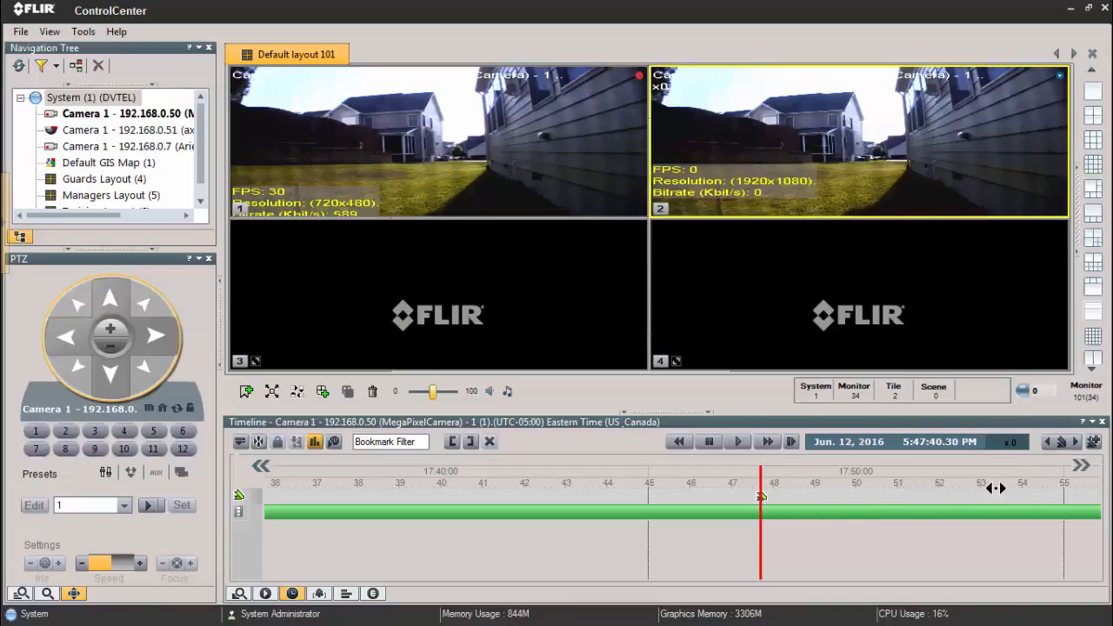
mouse_move(762, 496)
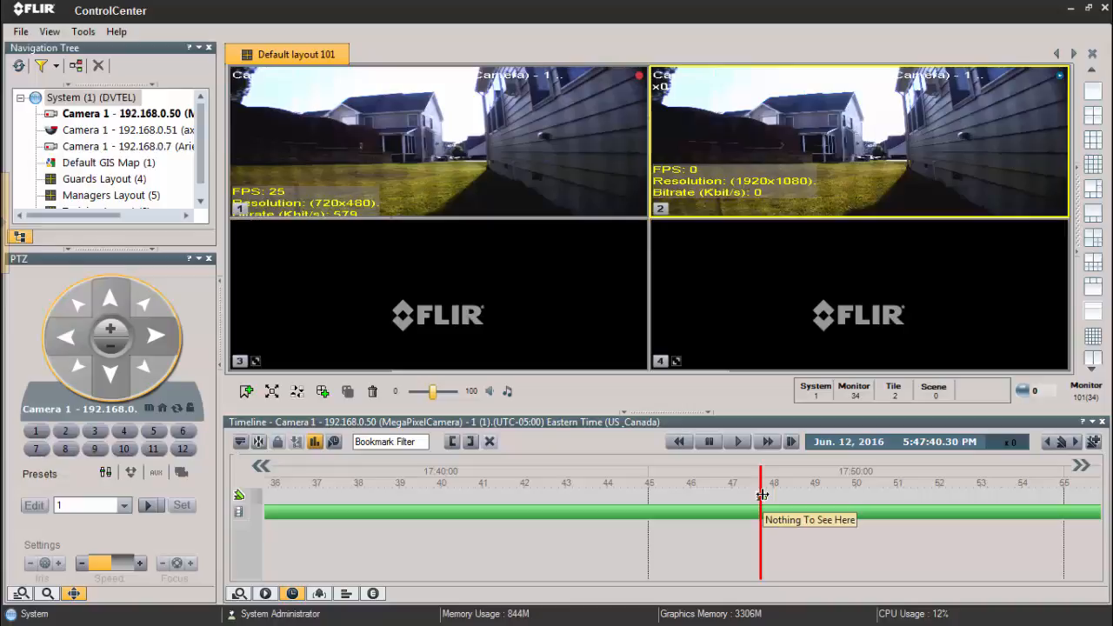
click(1045, 444)
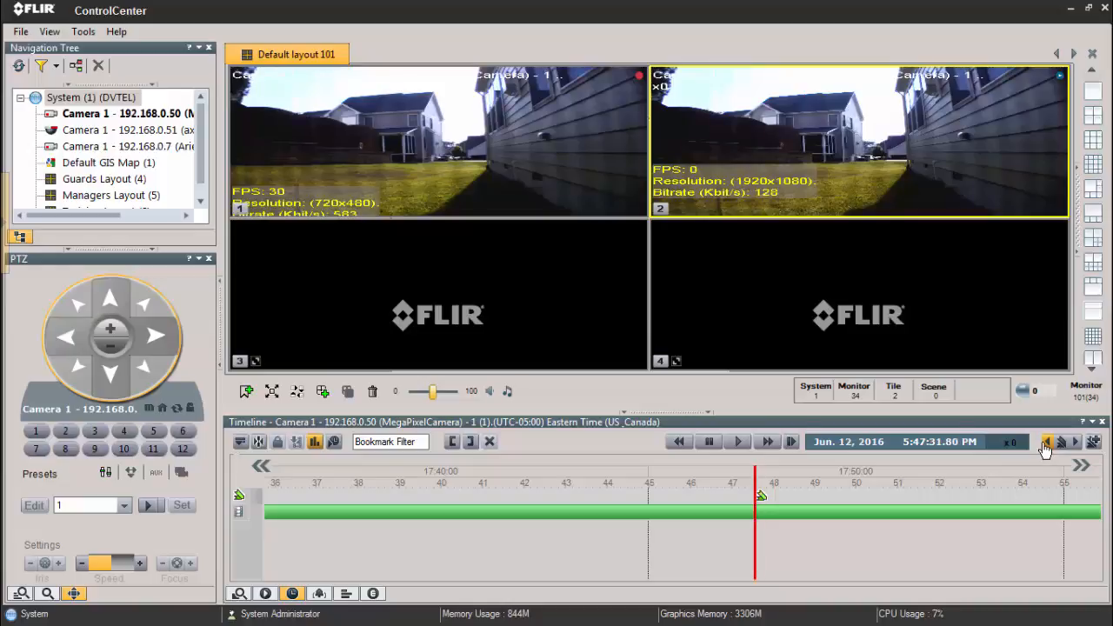
click(1045, 443)
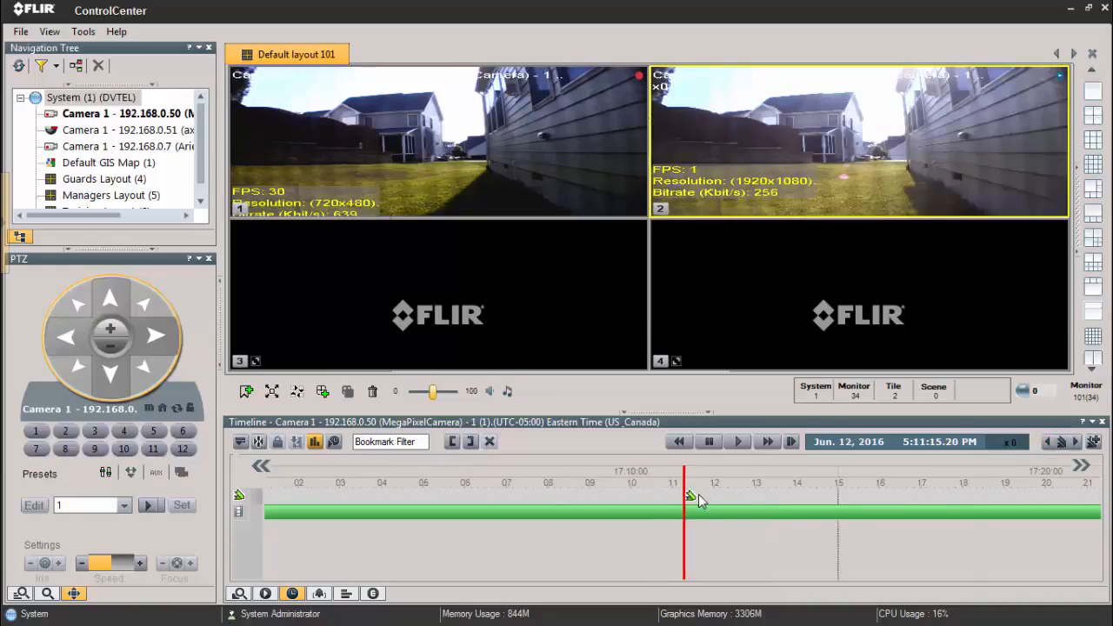
mouse_move(692, 503)
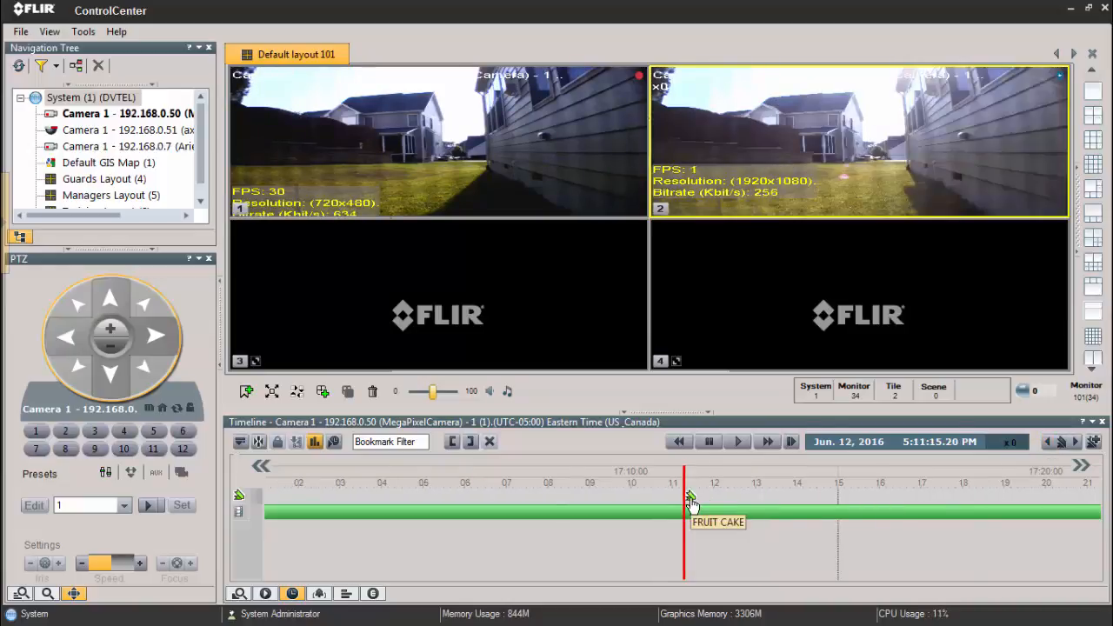
click(1045, 443)
mouse_move(692, 503)
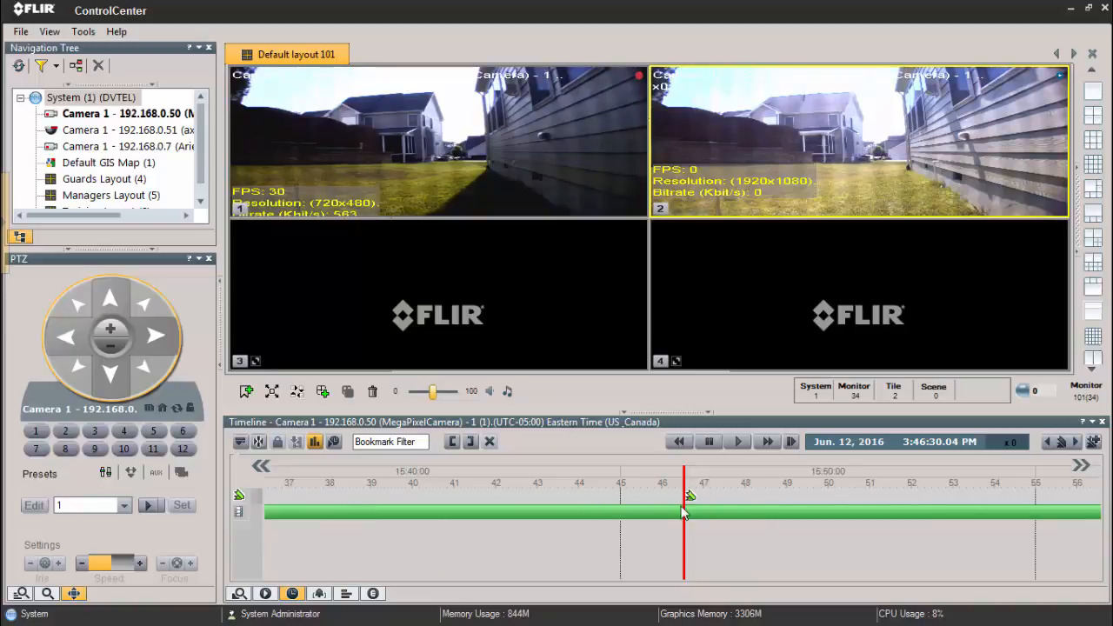
click(1076, 443)
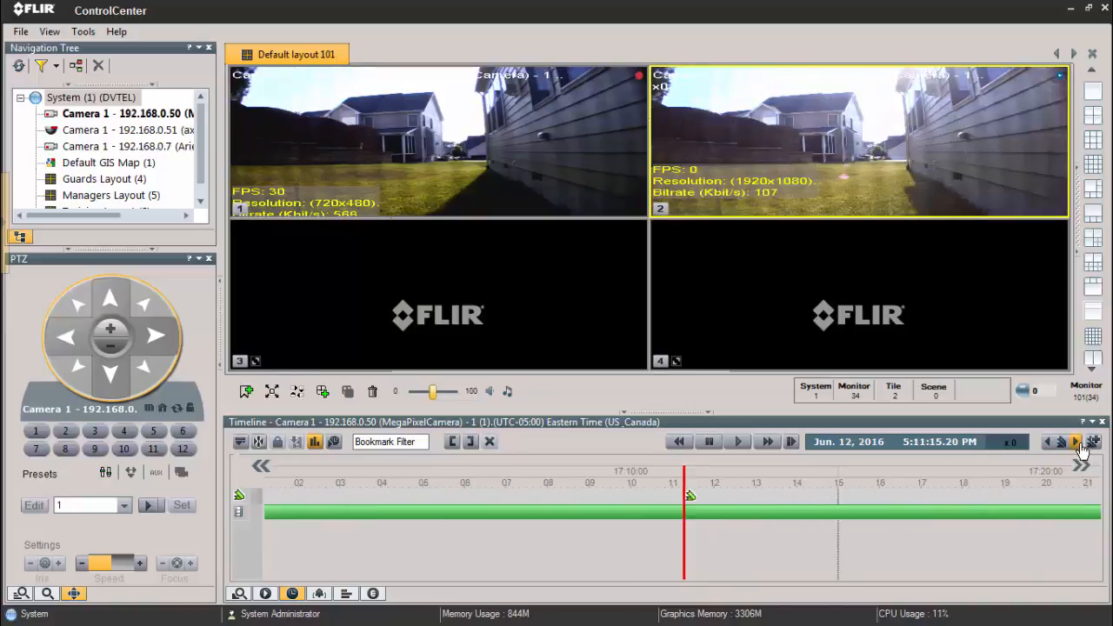
click(1078, 443)
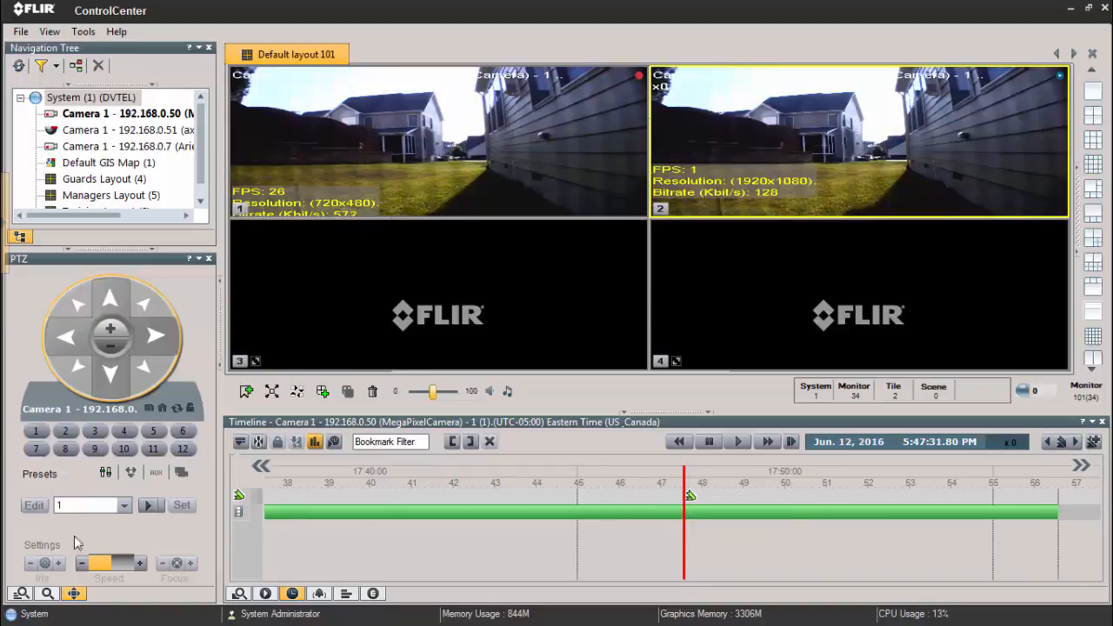
Query the last 24 hours for bookmarks on Camera 1 - 192.168.0.50 and select the "Nothing To See Here" result.
click(48, 592)
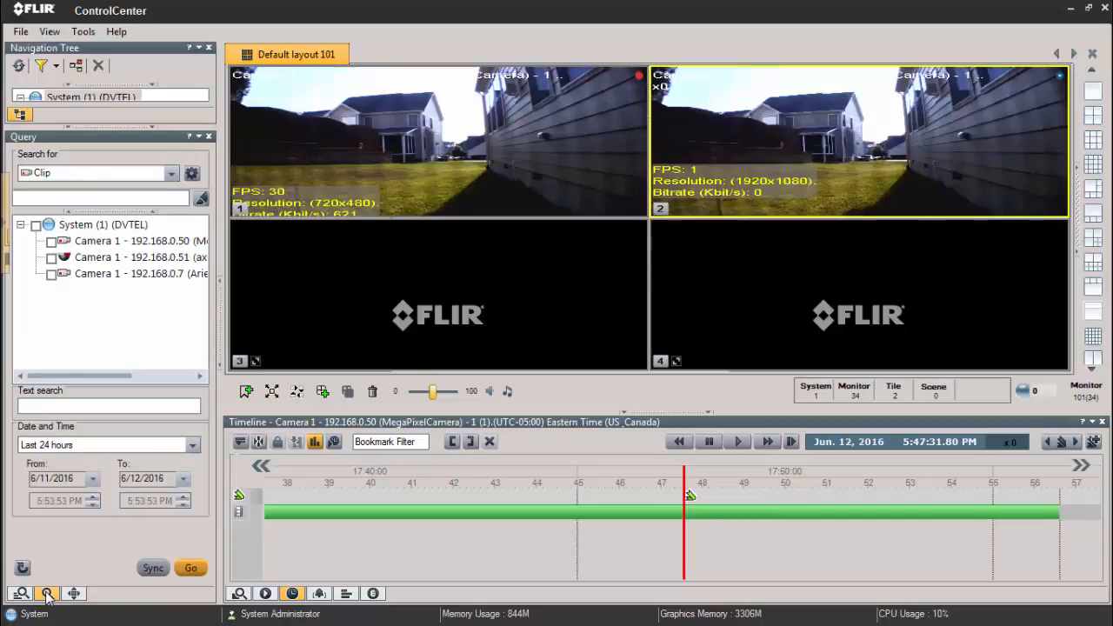
click(75, 174)
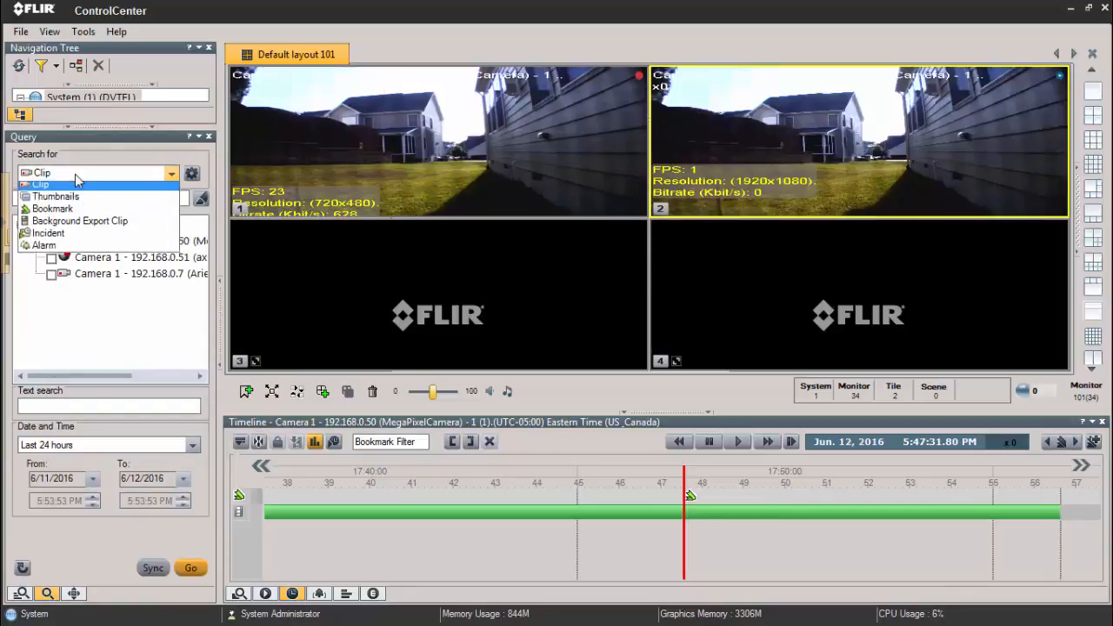
click(75, 206)
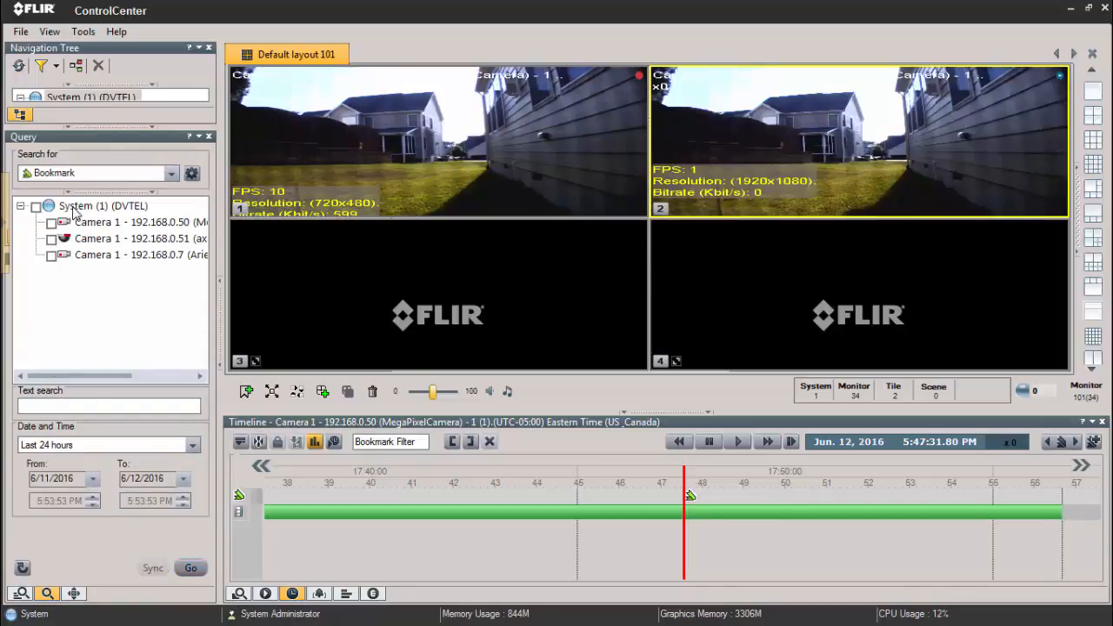
click(51, 222)
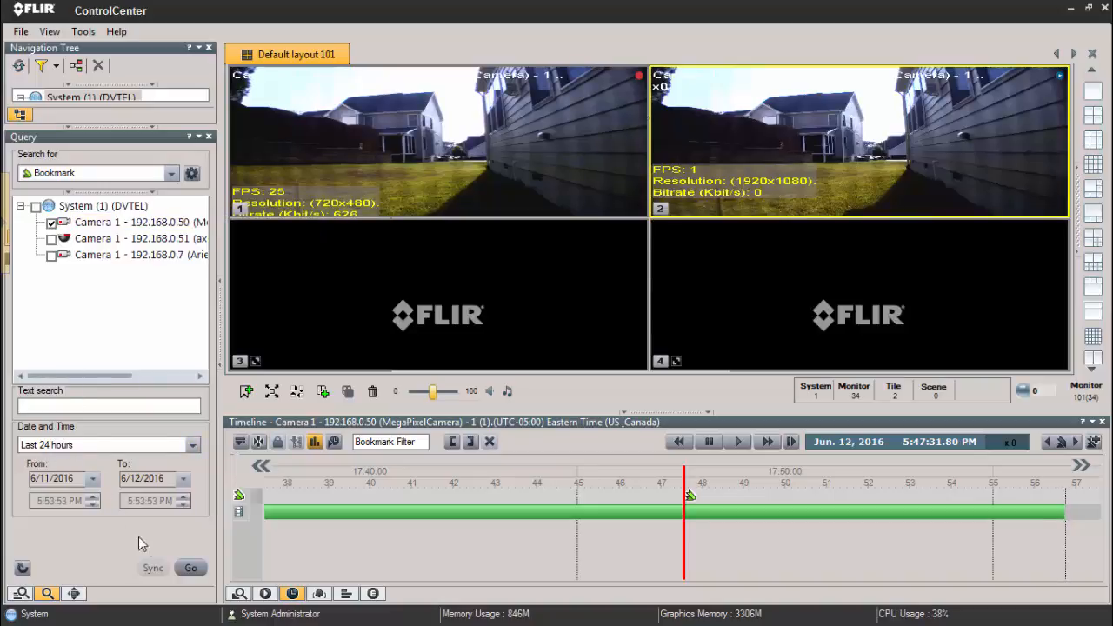
click(189, 568)
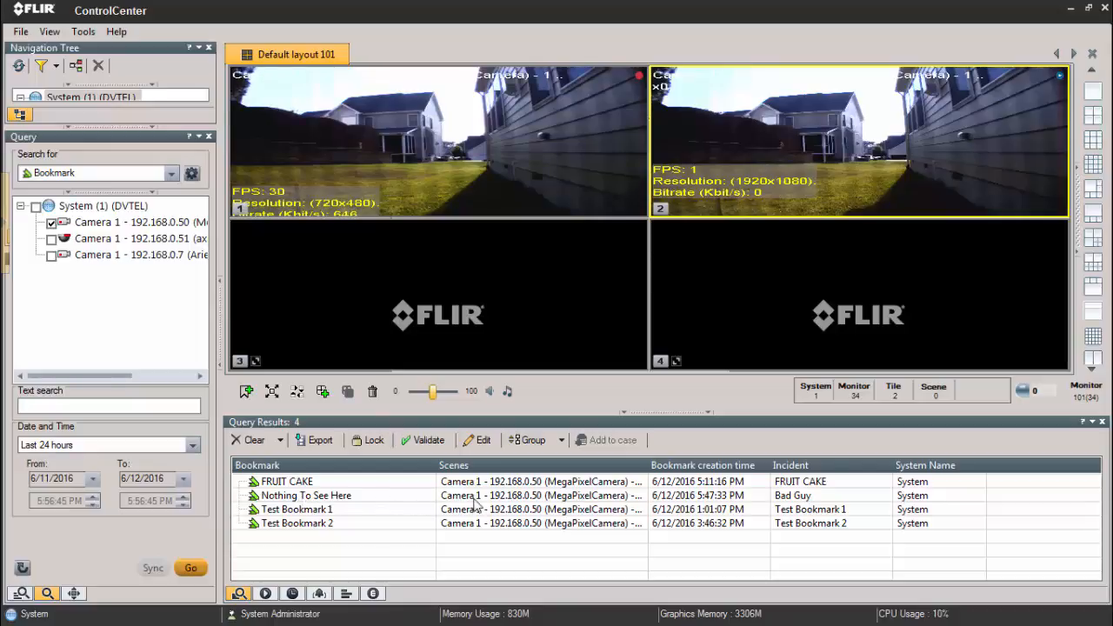
click(803, 497)
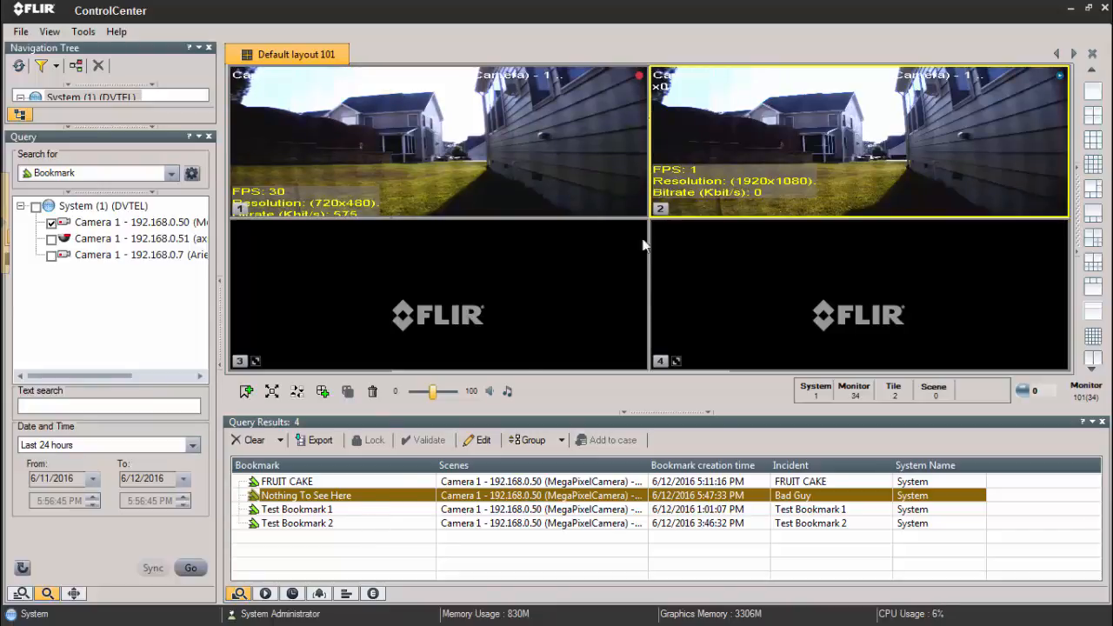
Switch to the FLIR website in Chrome and open the Training page of its Security section.
mouse_move(900, 123)
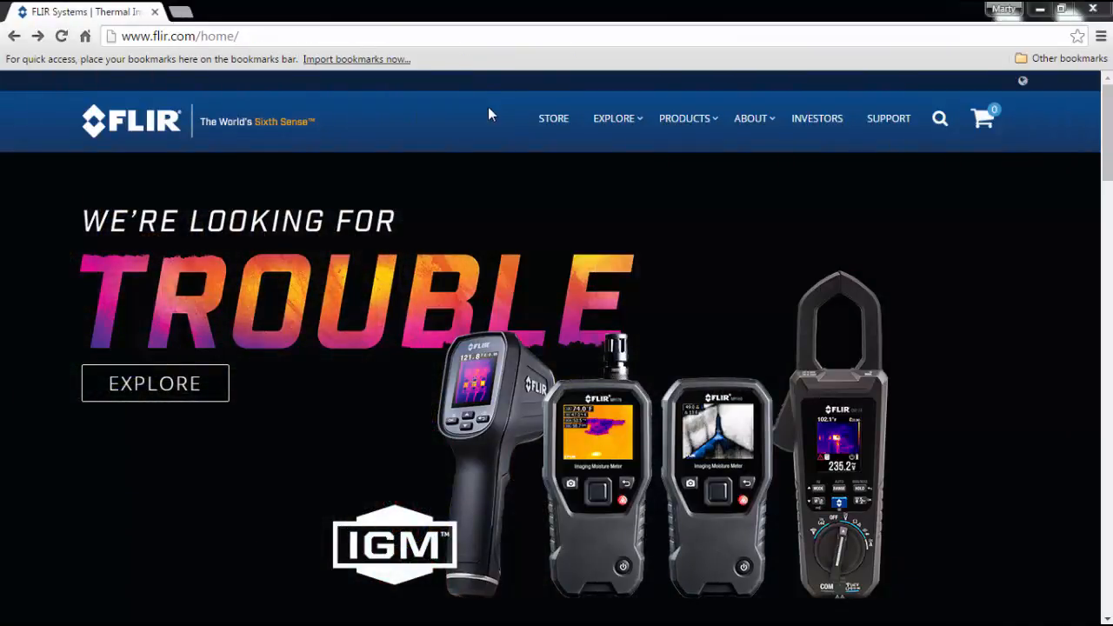
click(181, 37)
mouse_move(655, 132)
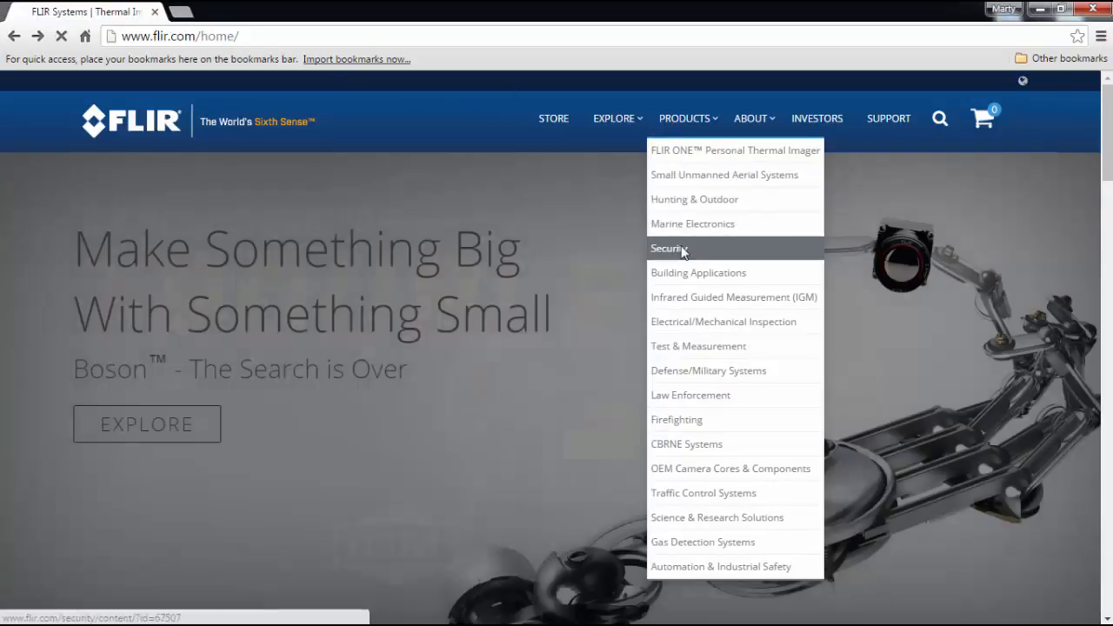
click(682, 250)
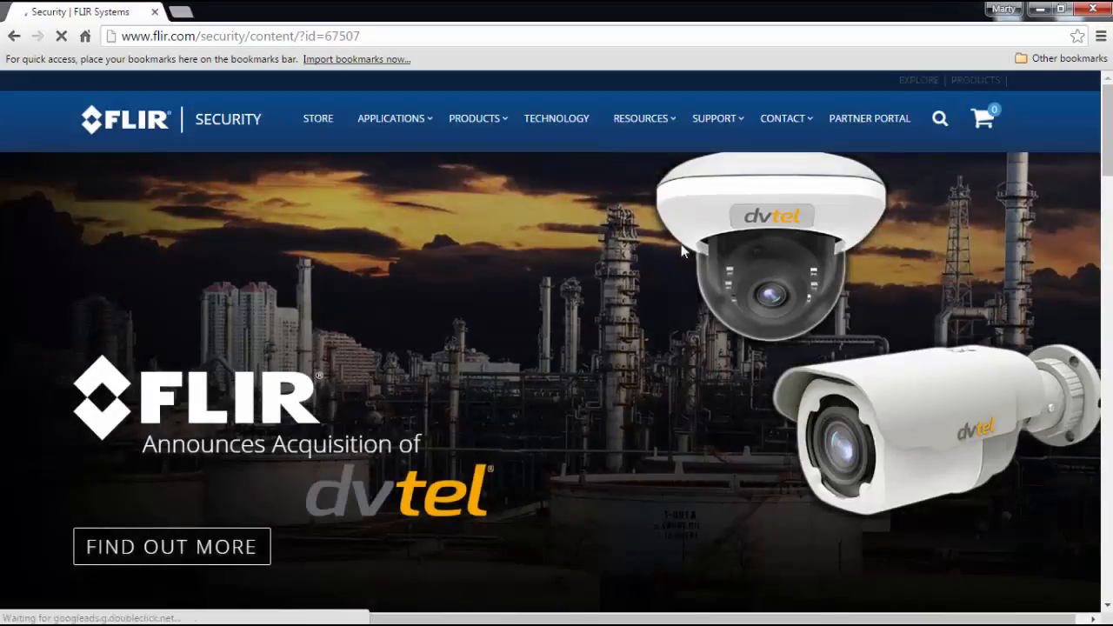
mouse_move(711, 129)
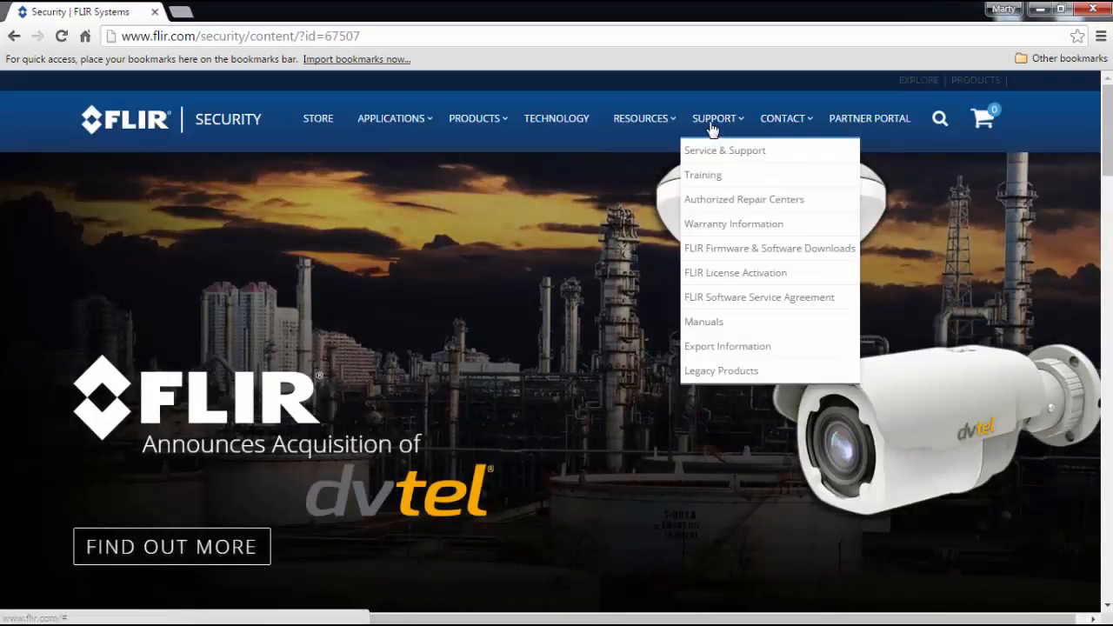
click(712, 177)
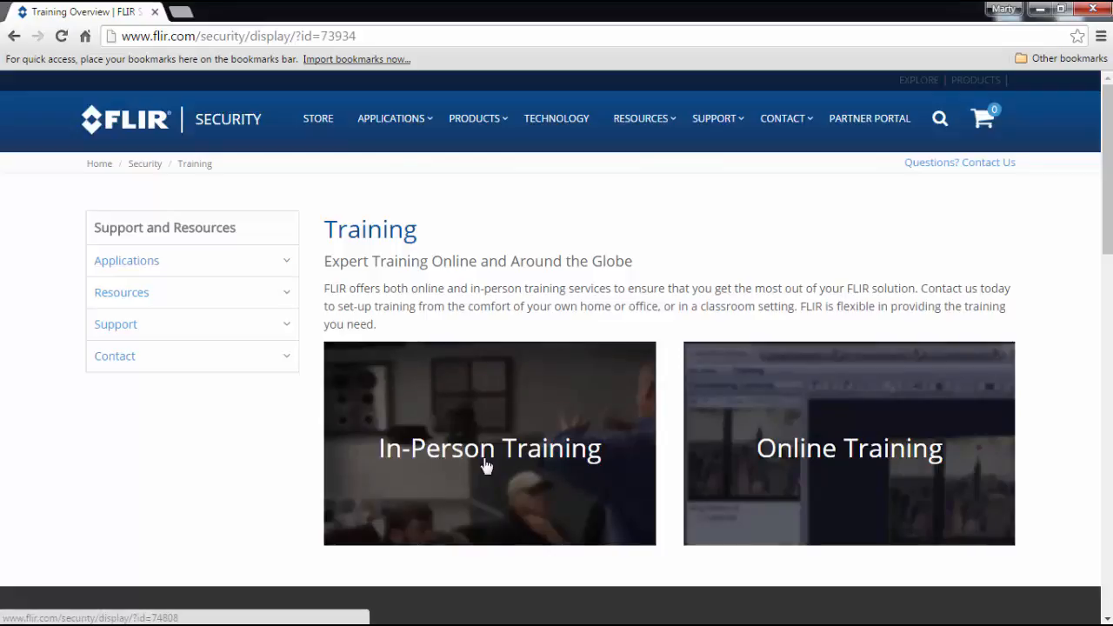
Open the Online Training page and look through the upcoming security webinars.
click(825, 455)
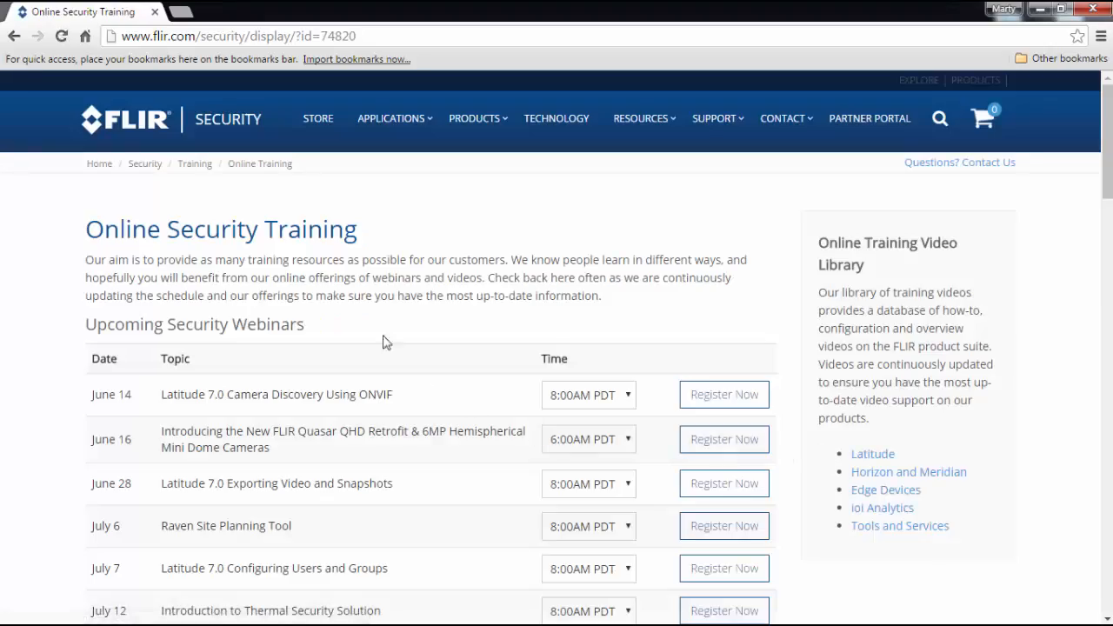
scroll(355, 310, down, 1)
scroll(355, 311, down, 1)
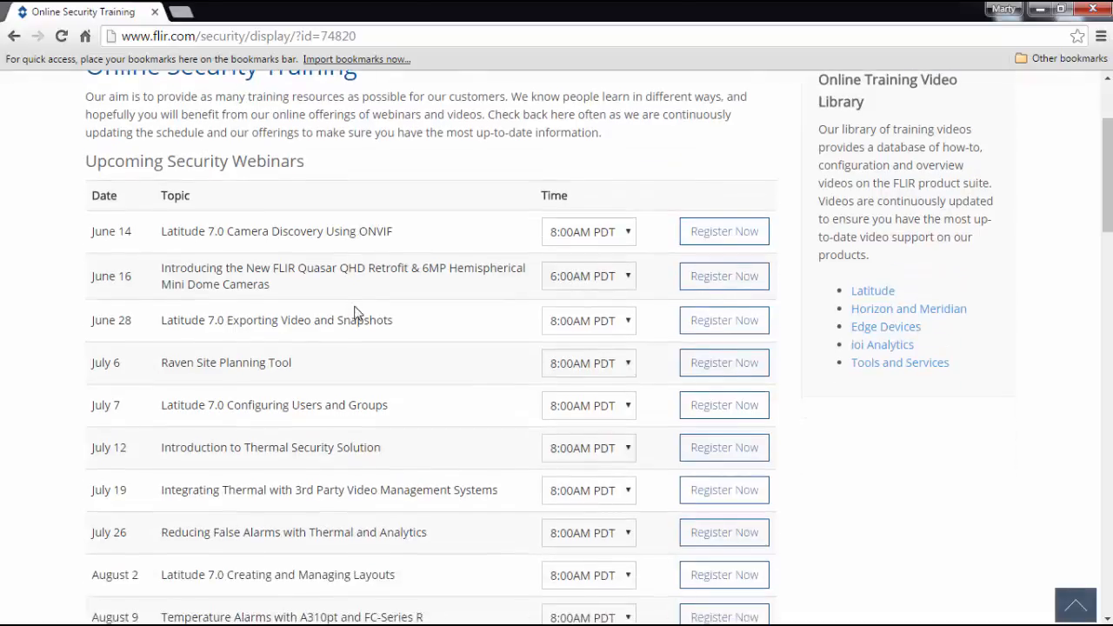
Look through the remaining upcoming webinars and the Recorded Webinars list, and return to the Online Training Video Library section.
scroll(354, 312, down, 6)
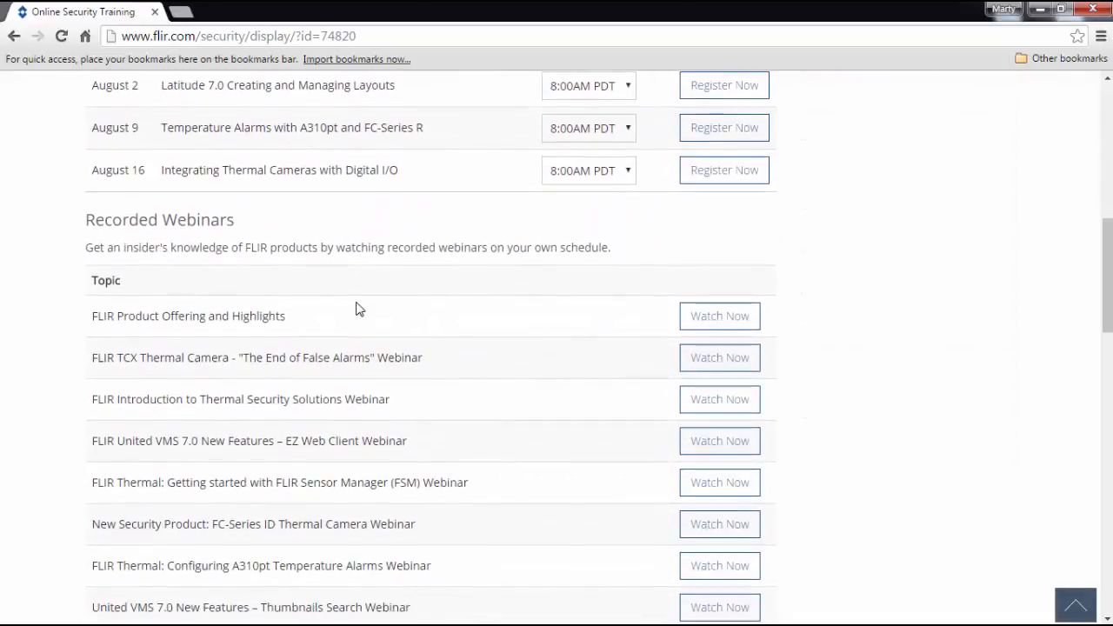
scroll(355, 308, down, 3)
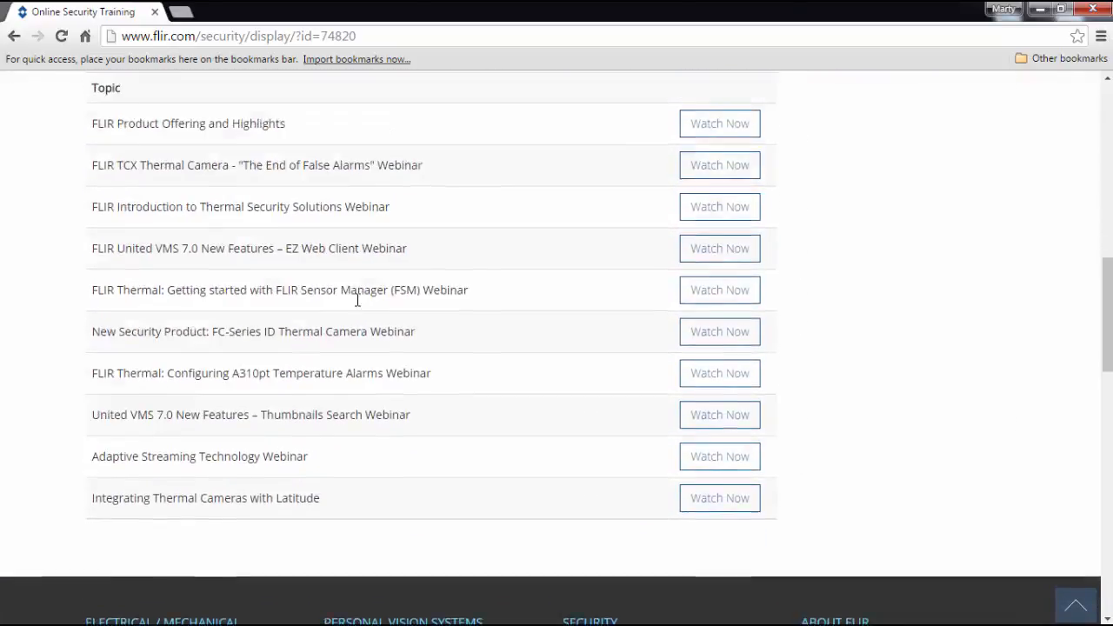
scroll(356, 300, up, 10)
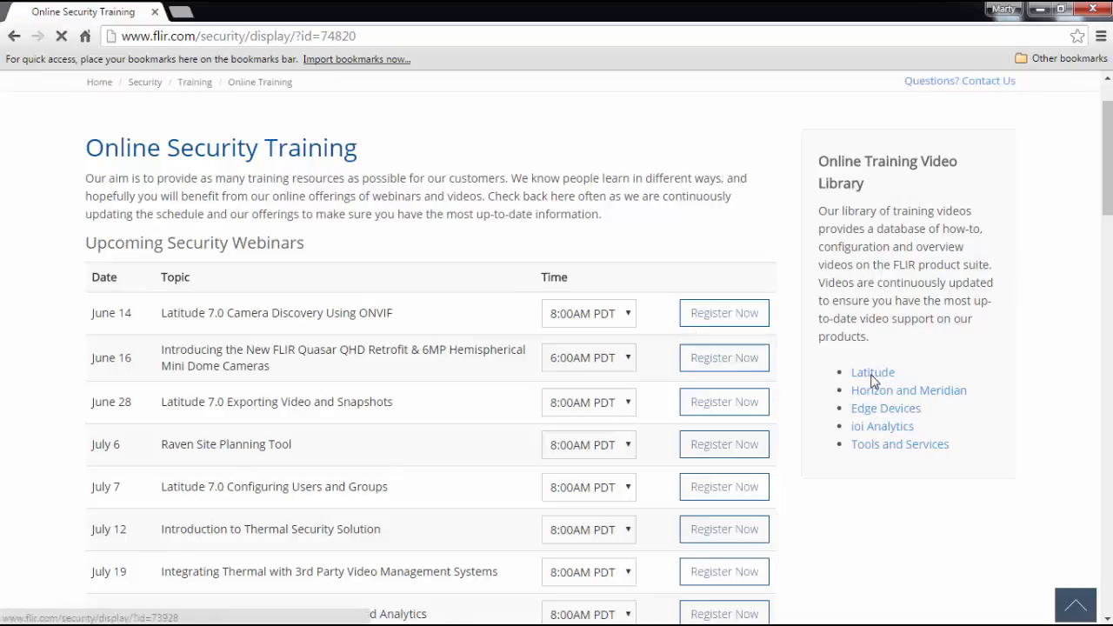
Open the Latitude training videos from the Online Training Video Library and browse the available videos.
click(873, 374)
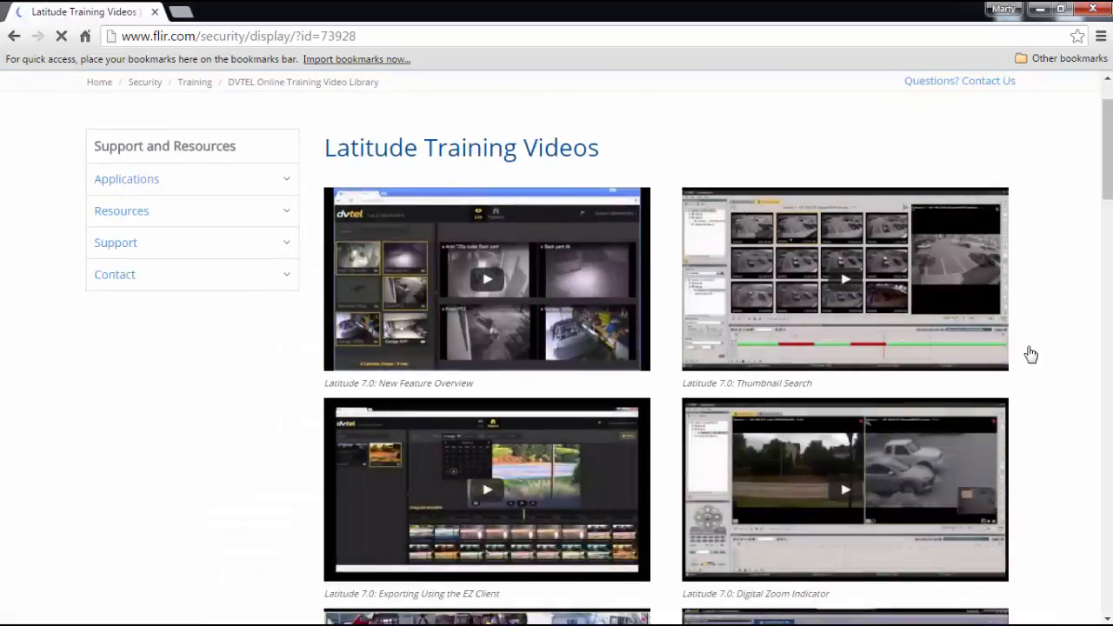
scroll(1024, 349, down, 5)
scroll(1024, 349, down, 6)
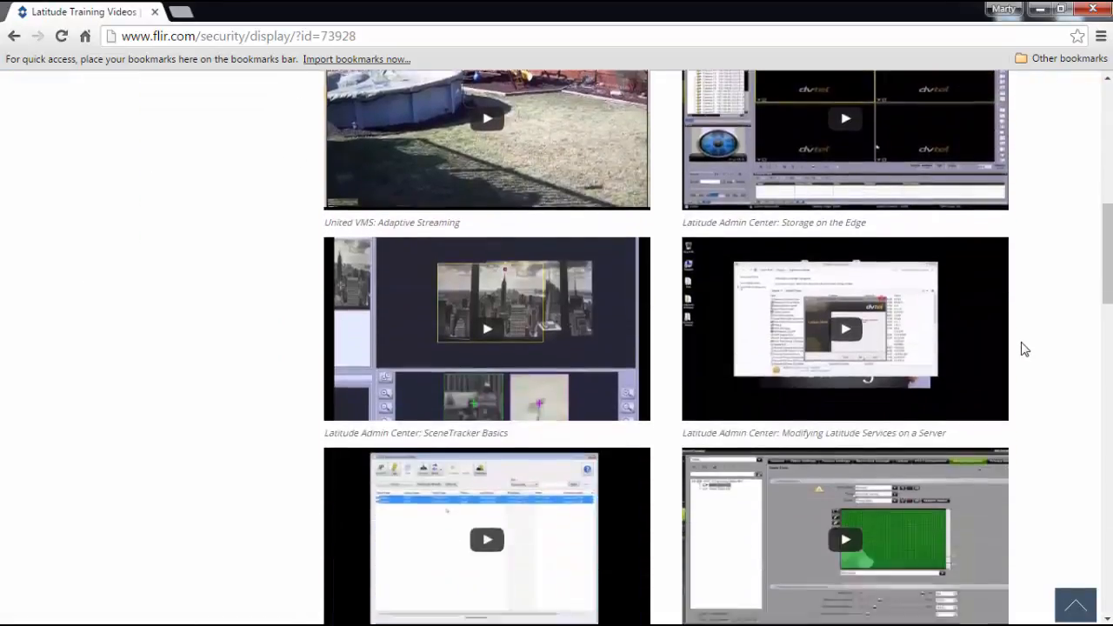
scroll(1024, 341, up, 4)
scroll(1022, 335, up, 7)
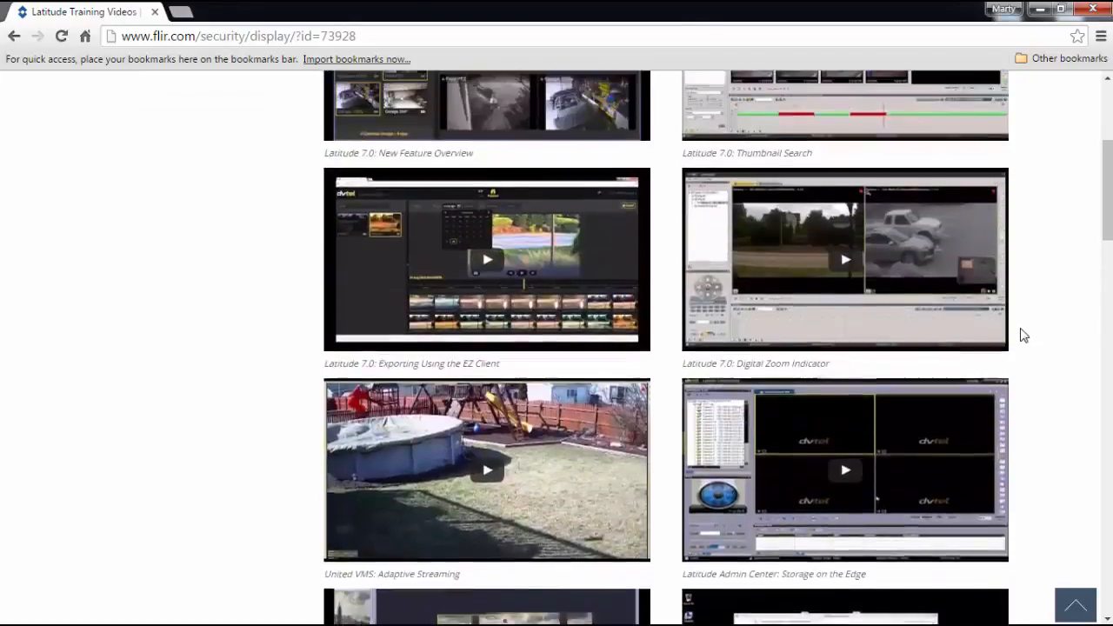